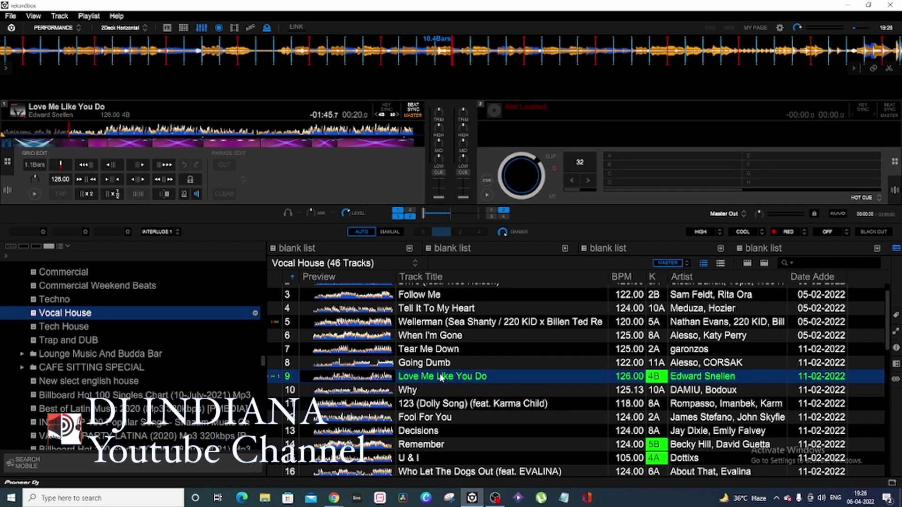
# Analyze the track "Love Me Like You Do" with BPM/Grid, KEY and Phrase enabled and a BPM range of 78-155
pyautogui.rightClick(439, 378)
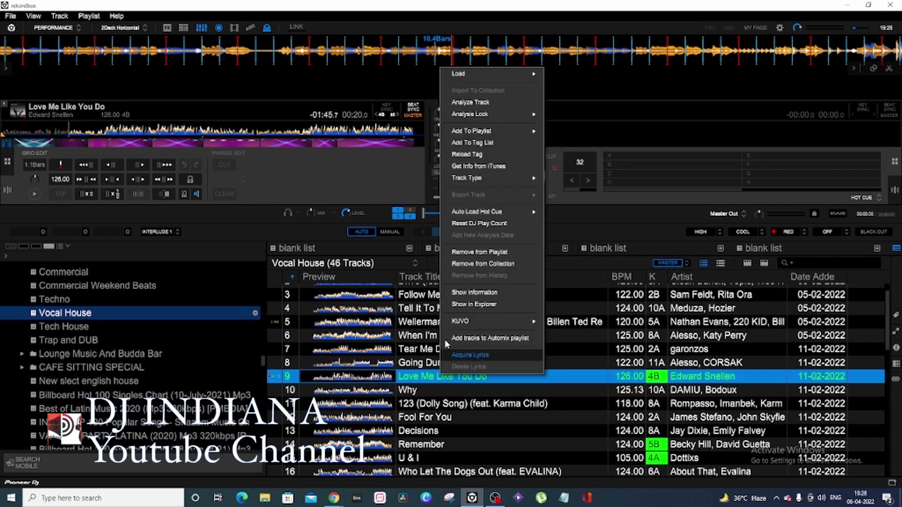
pyautogui.click(492, 105)
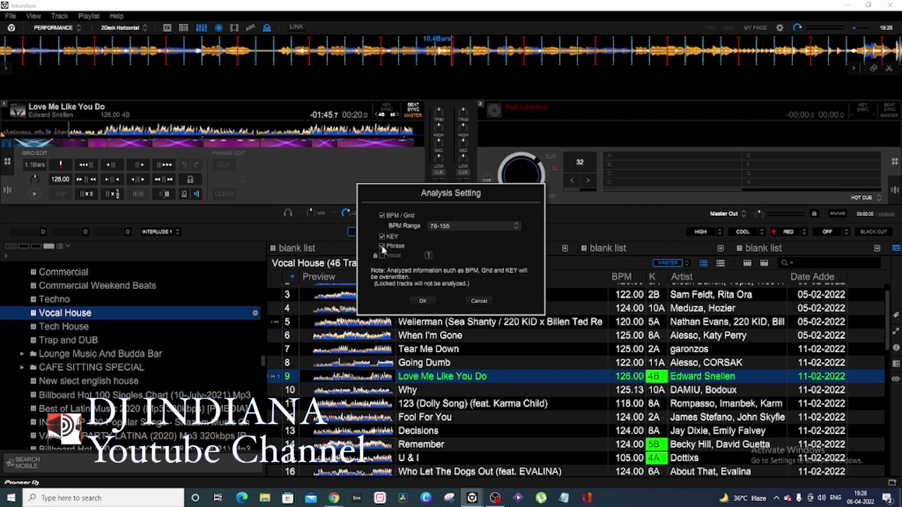
pyautogui.click(425, 302)
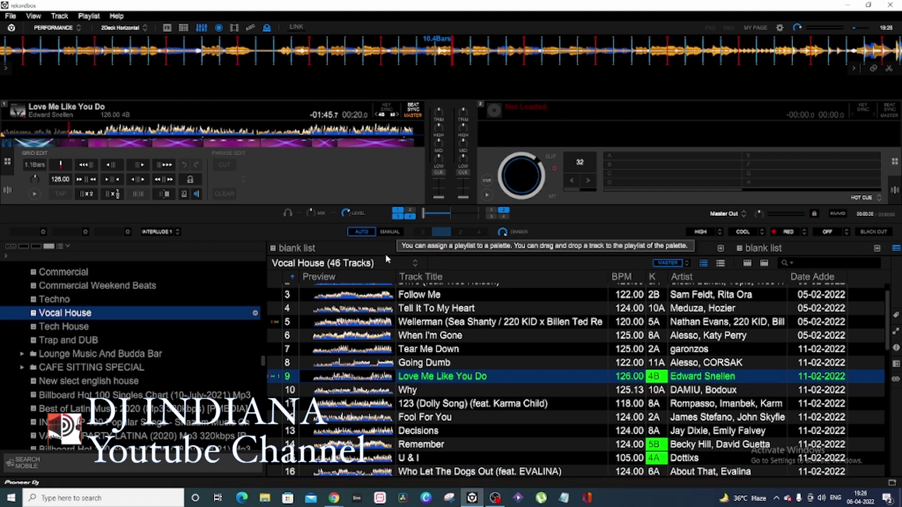
# Enable Phrase (Full Waveform) and Always show types of phrases in the View preferences, then close the preferences
pyautogui.click(780, 29)
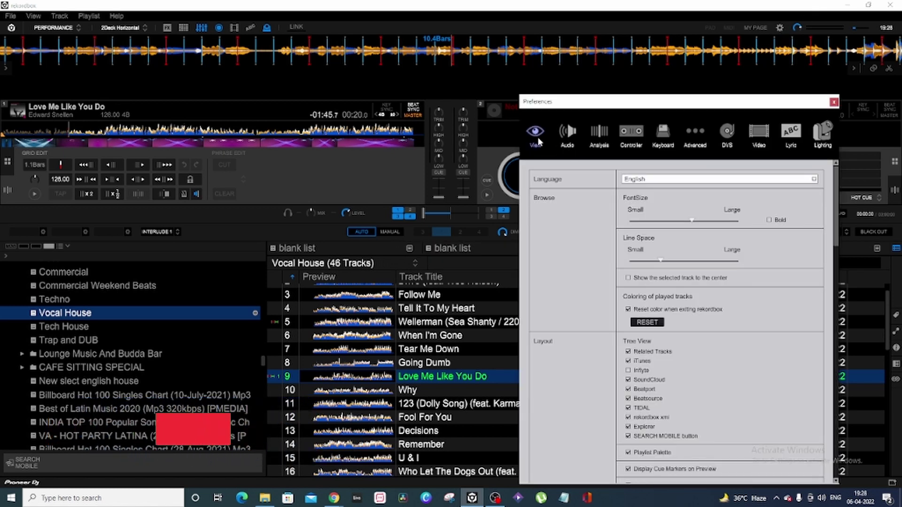
pyautogui.scroll(-5, 704, 282)
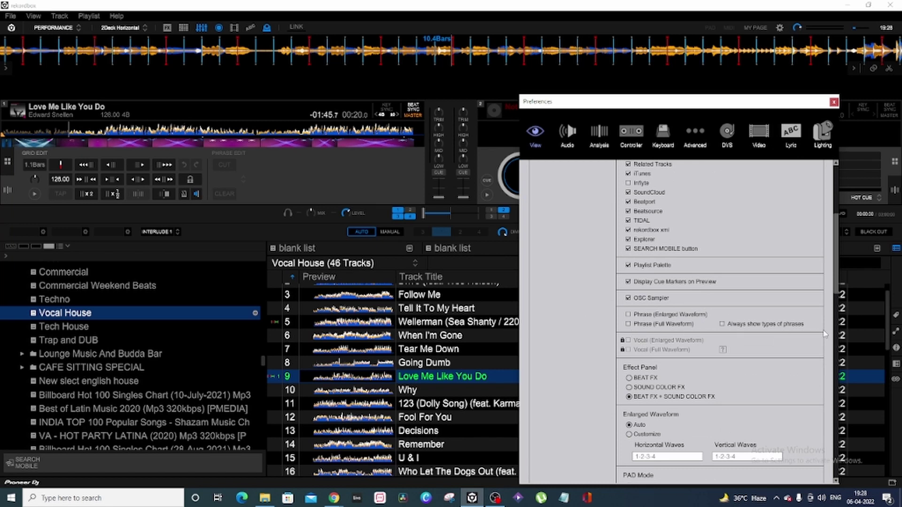
pyautogui.click(628, 326)
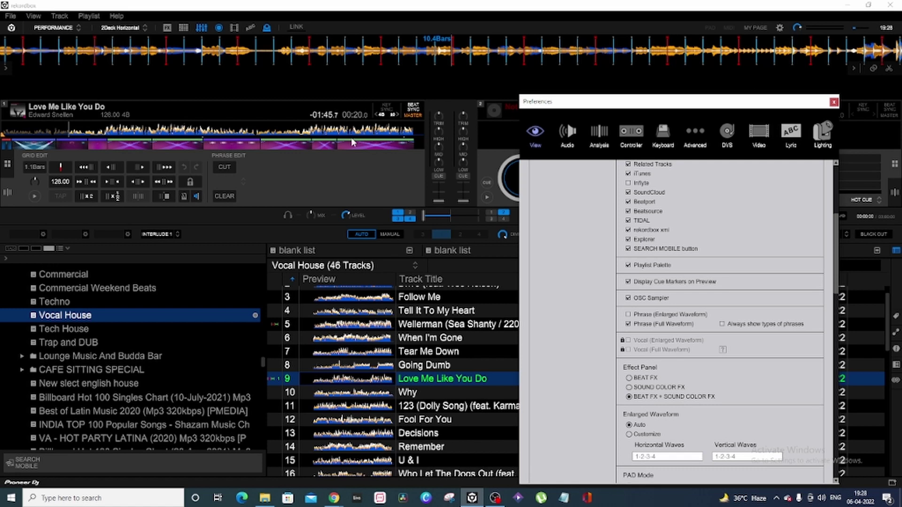
pyautogui.click(722, 325)
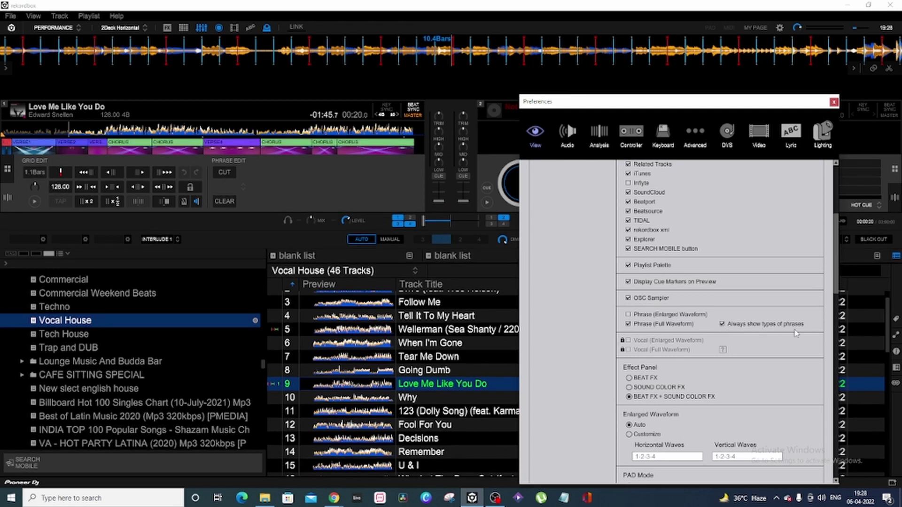
pyautogui.click(834, 102)
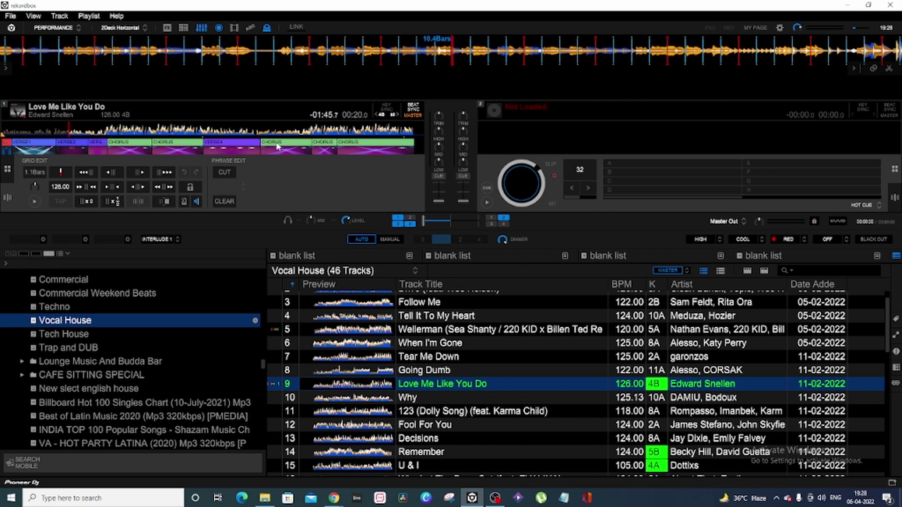
# Show deck 1's grid and phrase editing controls, extend the INTRO phrase into VERSE1, and pull VERSE1's end boundary back
pyautogui.click(6, 173)
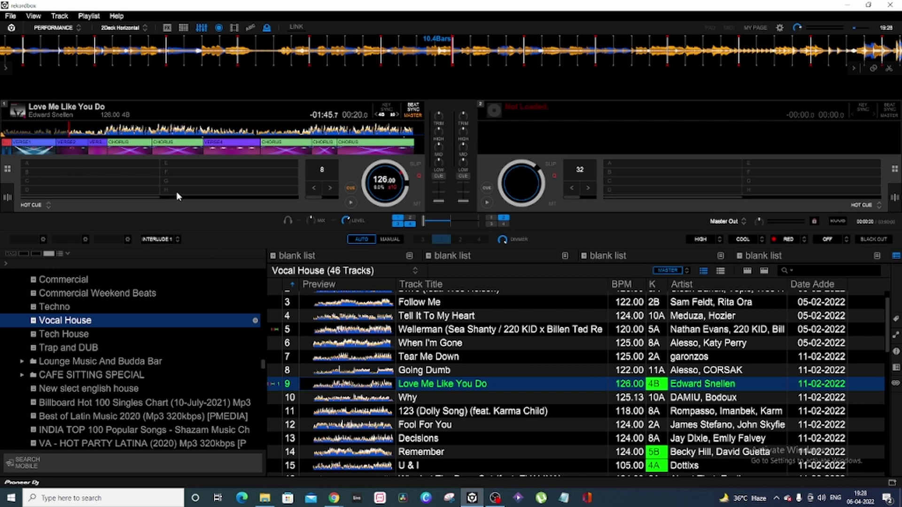
pyautogui.click(9, 197)
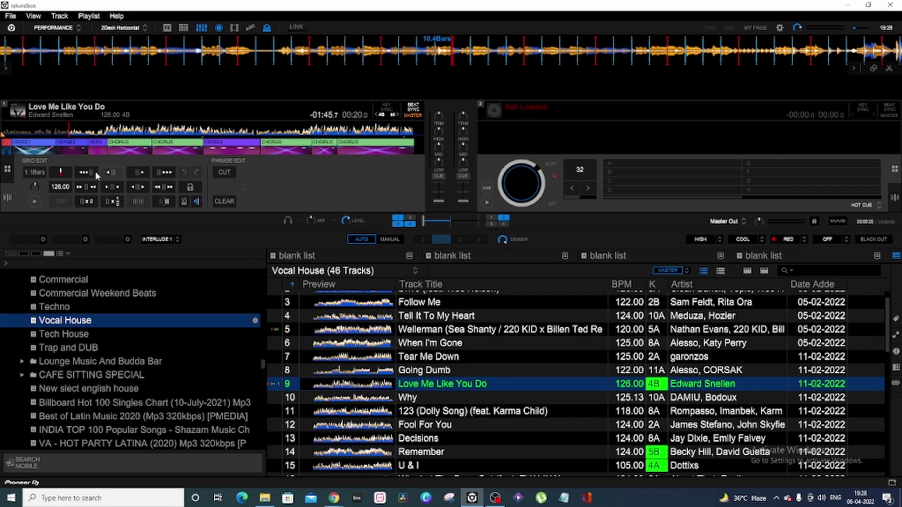
pyautogui.click(6, 147)
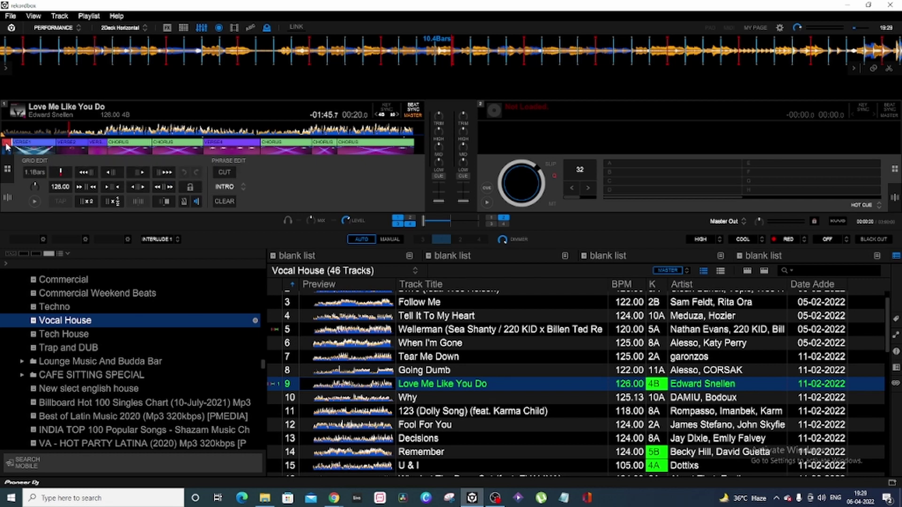
pyautogui.click(47, 147)
pyautogui.moveTo(12, 142)
pyautogui.mouseDown()
pyautogui.moveTo(40, 142)
pyautogui.moveTo(9, 142)
pyautogui.moveTo(40, 141)
pyautogui.moveTo(26, 147)
pyautogui.mouseUp()
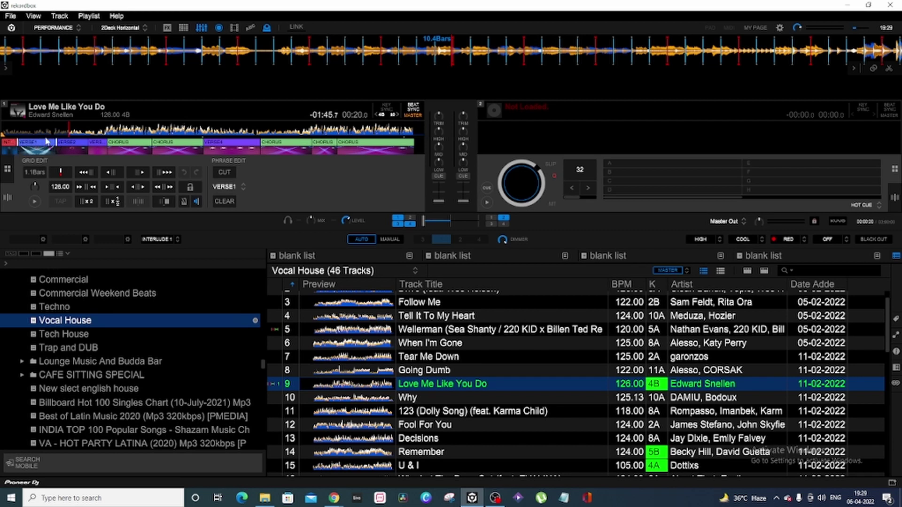
pyautogui.moveTo(54, 142); pyautogui.dragTo(45, 147)
pyautogui.moveTo(45, 142)
pyautogui.mouseDown()
pyautogui.moveTo(86, 147)
pyautogui.moveTo(46, 146)
pyautogui.mouseUp()
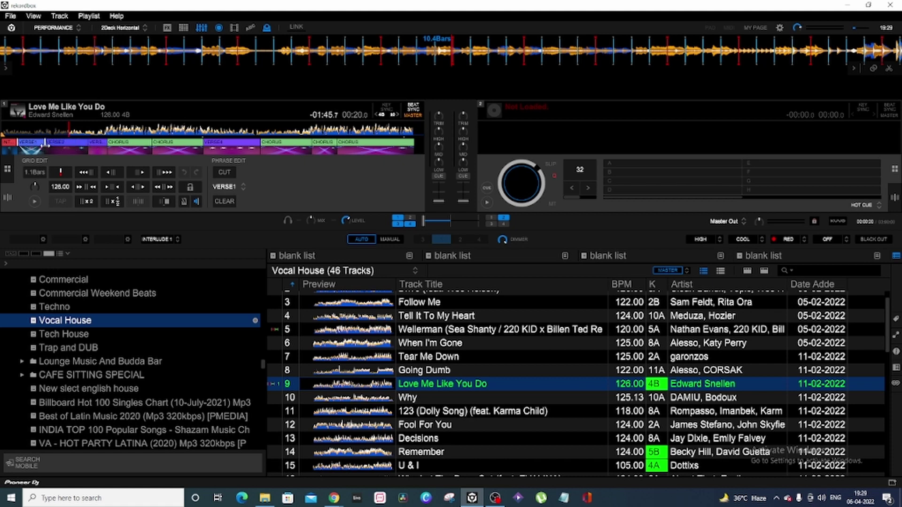
# View the phrase type options for the VERSE3 phrase, and extend its end boundary slightly into the first CHORUS
pyautogui.click(98, 148)
pyautogui.click(240, 188)
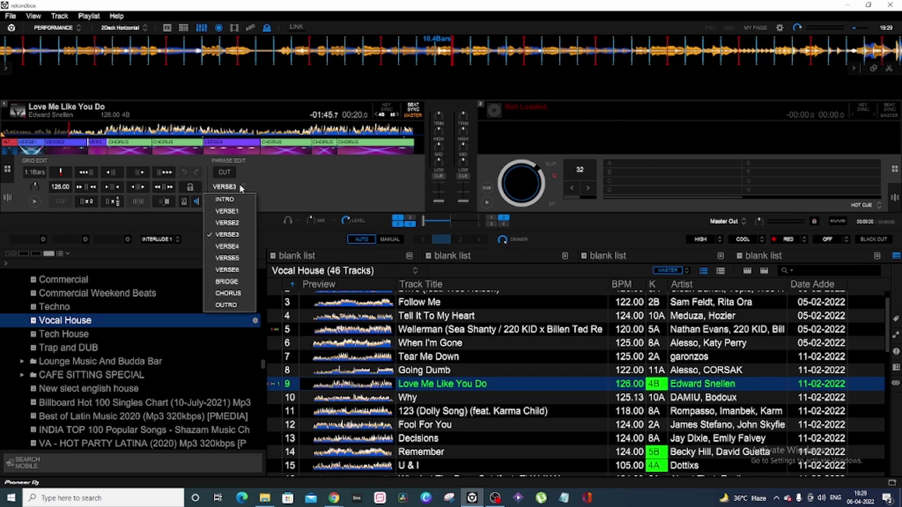
pyautogui.click(227, 223)
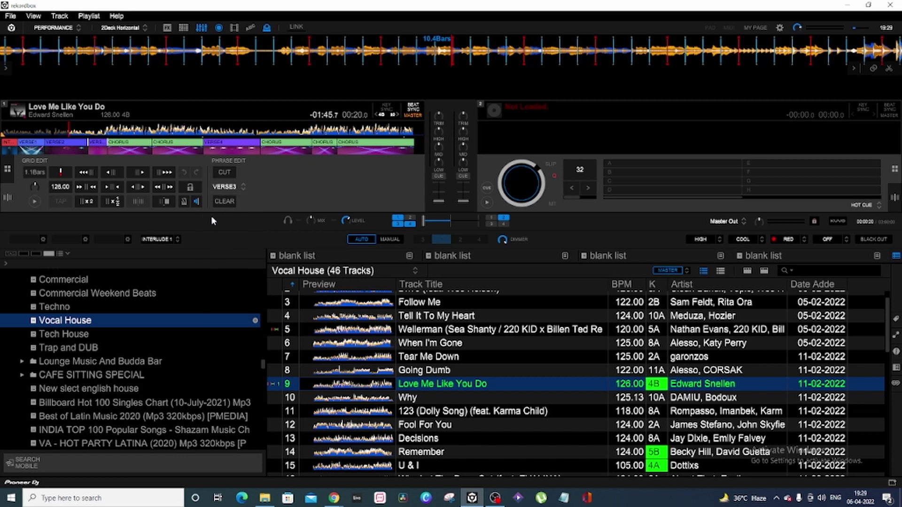
pyautogui.moveTo(107, 142)
pyautogui.mouseDown()
pyautogui.moveTo(117, 143)
pyautogui.moveTo(109, 148)
pyautogui.mouseUp()
# Change the first CHORUS phrase to OUTRO and pull its end boundary slightly back
pyautogui.click(143, 147)
pyautogui.click(241, 186)
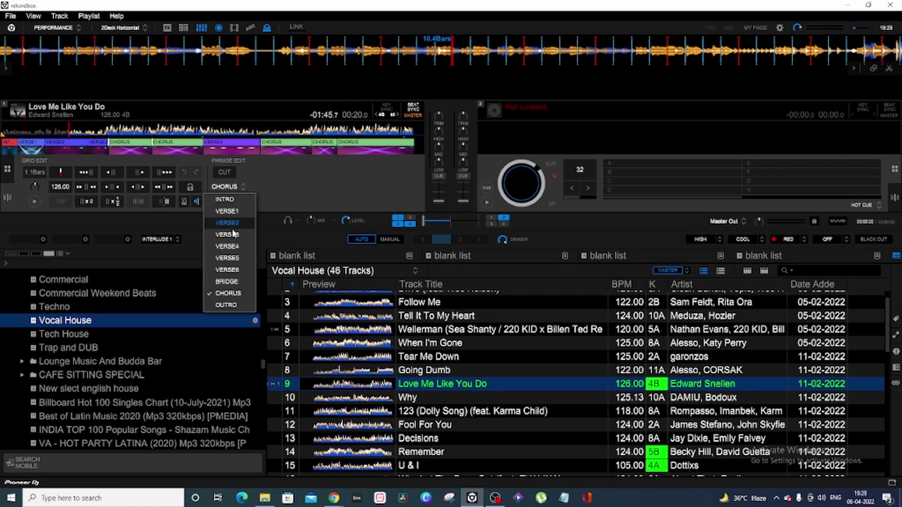
pyautogui.click(226, 305)
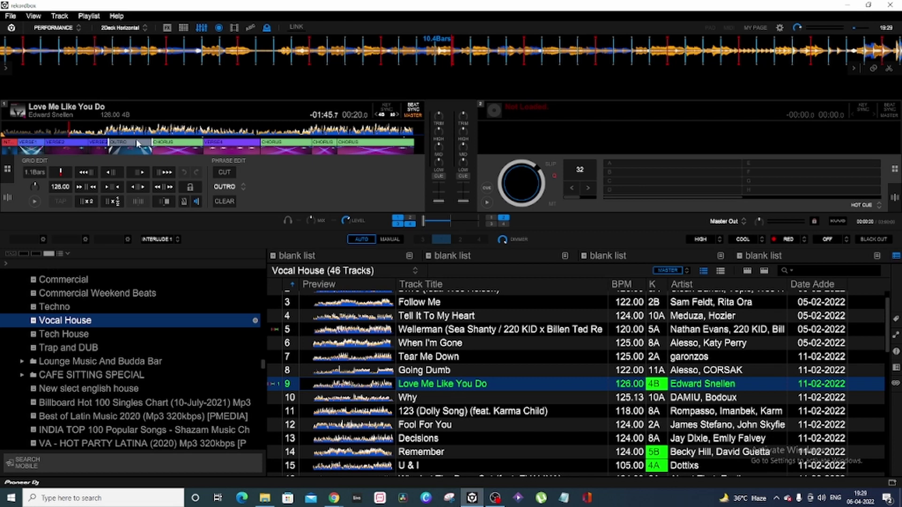
pyautogui.moveTo(152, 144)
pyautogui.mouseDown()
pyautogui.moveTo(136, 144)
pyautogui.moveTo(145, 150)
pyautogui.mouseUp()
# Split the VERSE4 phrase in two with the playhead at 01:07.6 on deck 1
pyautogui.click(230, 142)
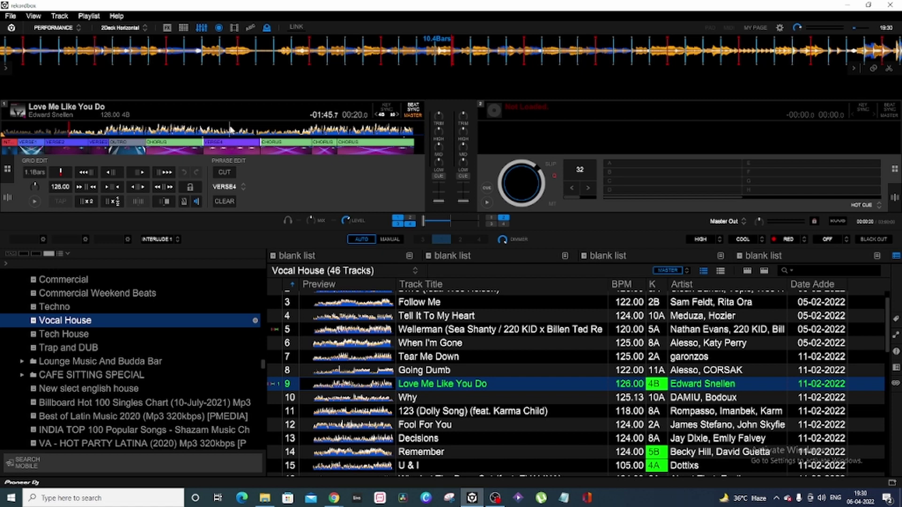
pyautogui.click(231, 135)
pyautogui.moveTo(420, 57); pyautogui.dragTo(433, 58)
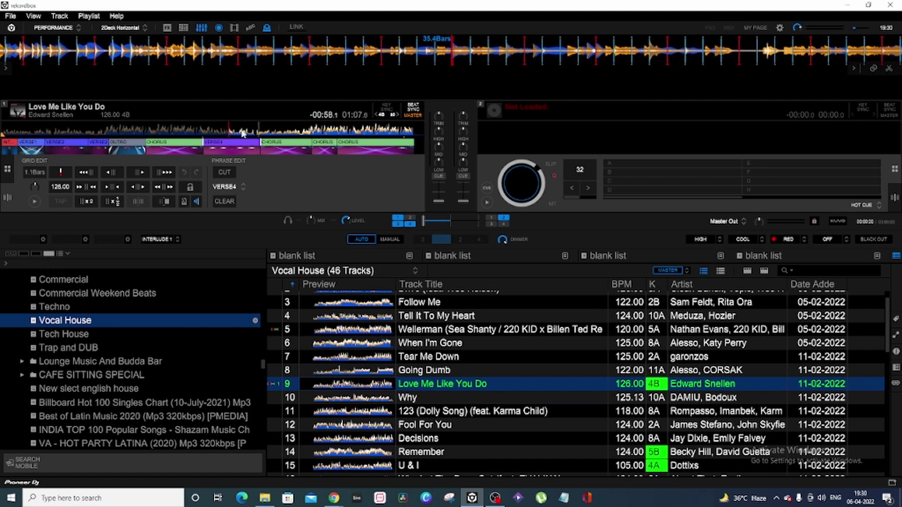
pyautogui.click(228, 172)
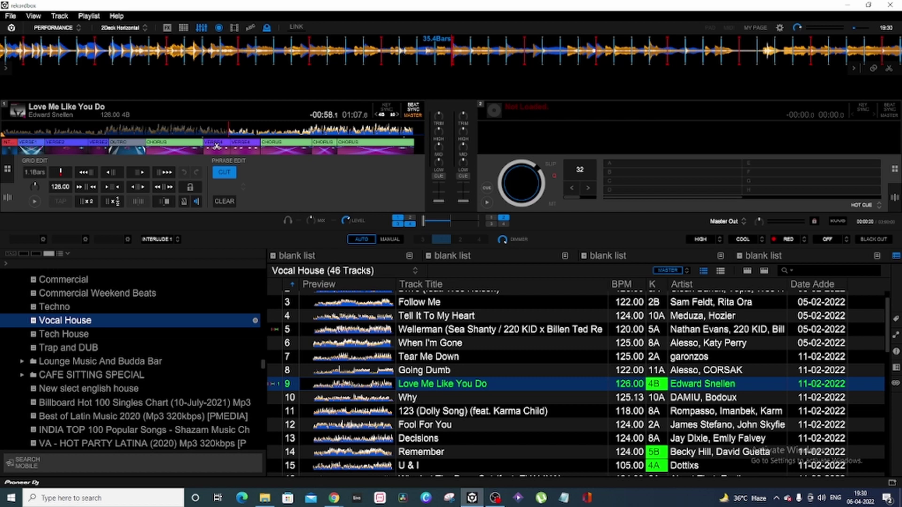
# Change the second half of the split VERSE4 phrase to VERSE5
pyautogui.click(245, 145)
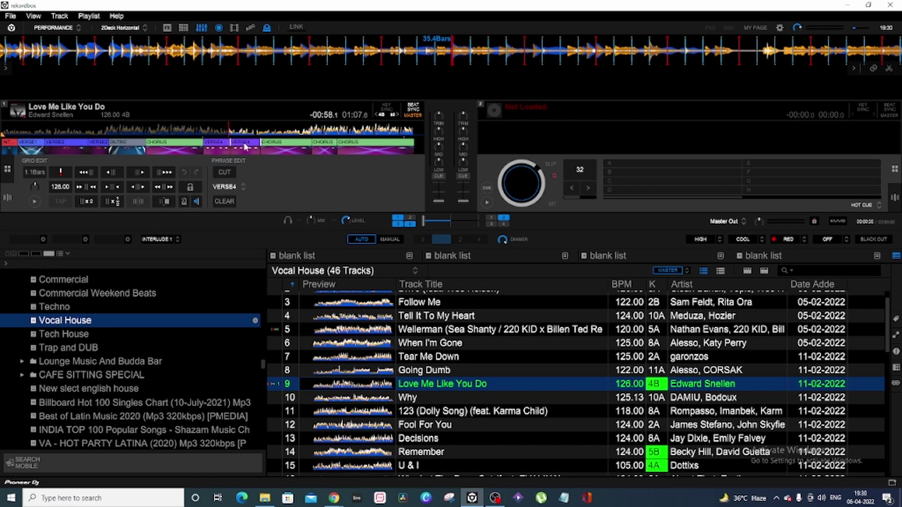
pyautogui.click(241, 184)
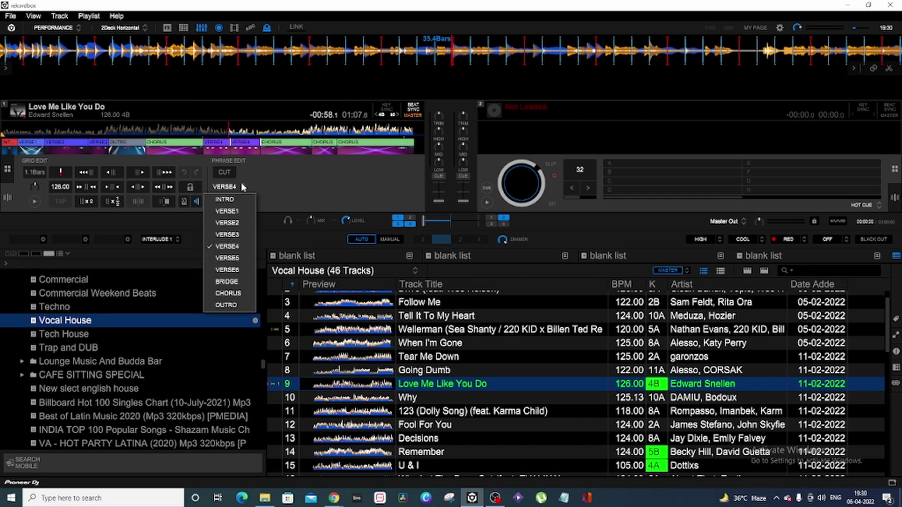
pyautogui.click(221, 258)
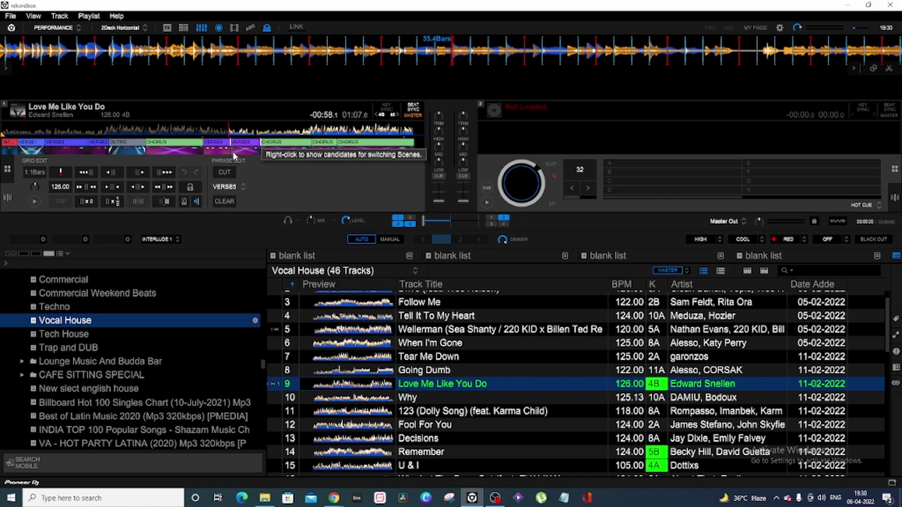
# Clear all phrase edits on the deck 1 track to restore its analyzed phrases
pyautogui.click(216, 146)
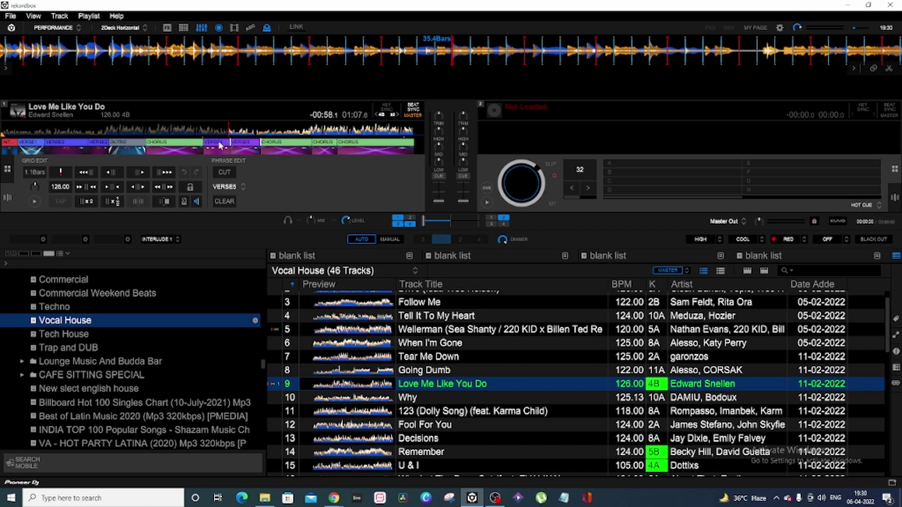
pyautogui.click(221, 201)
pyautogui.click(437, 276)
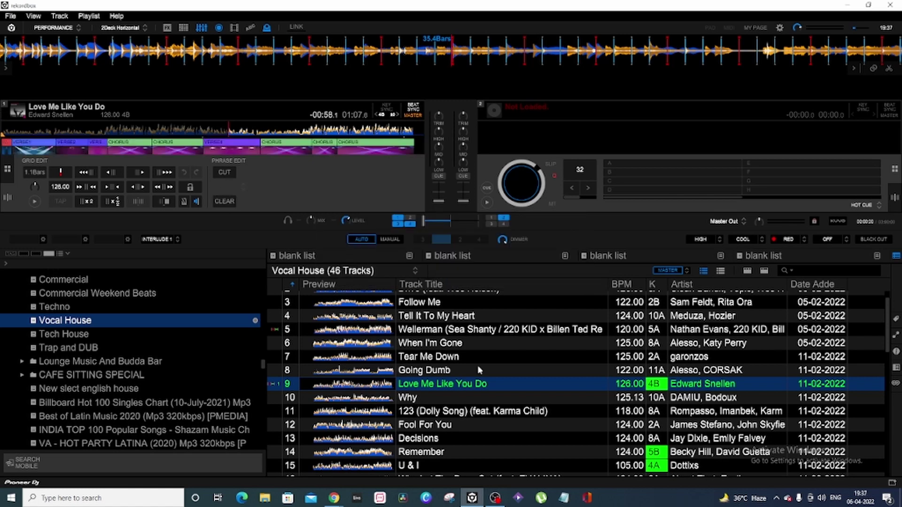
# Enable Phrase (Enlarged Waveform) in the View preferences and close the preferences
pyautogui.click(779, 27)
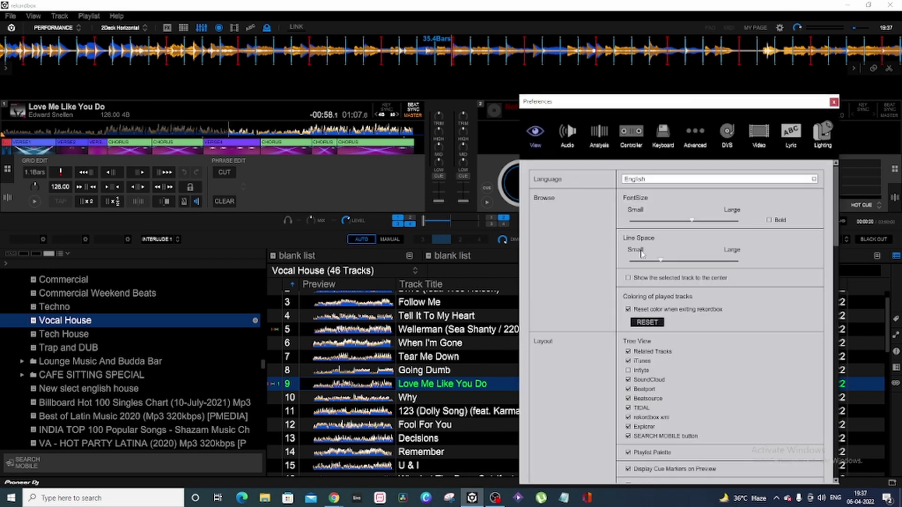
pyautogui.scroll(-5, 644, 256)
pyautogui.scroll(-1, 639, 348)
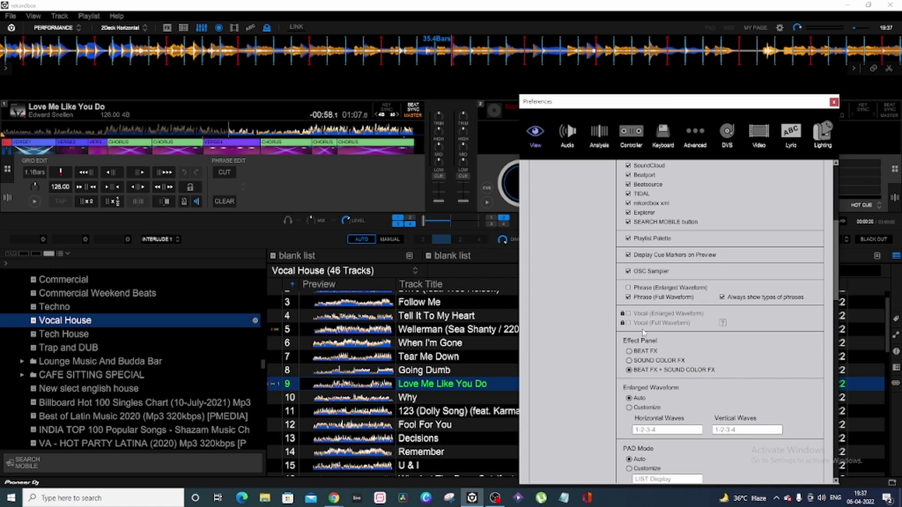
pyautogui.click(629, 288)
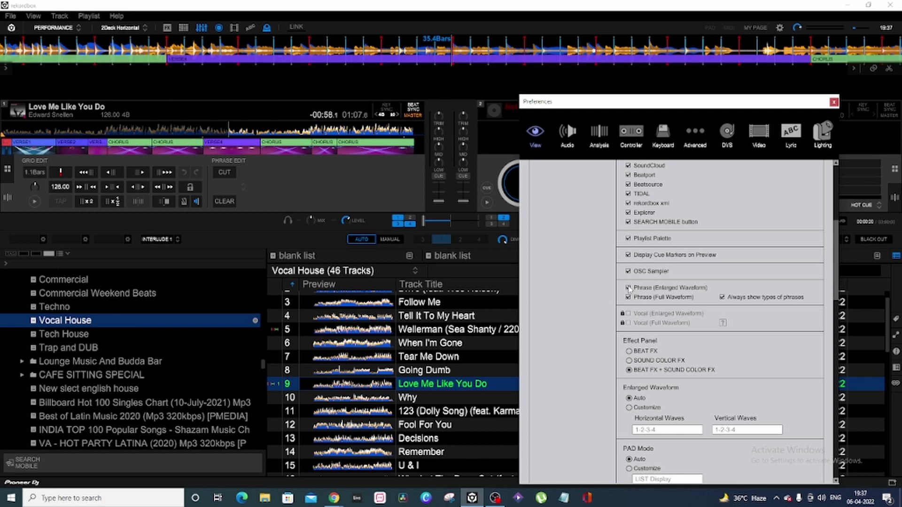
pyautogui.click(832, 102)
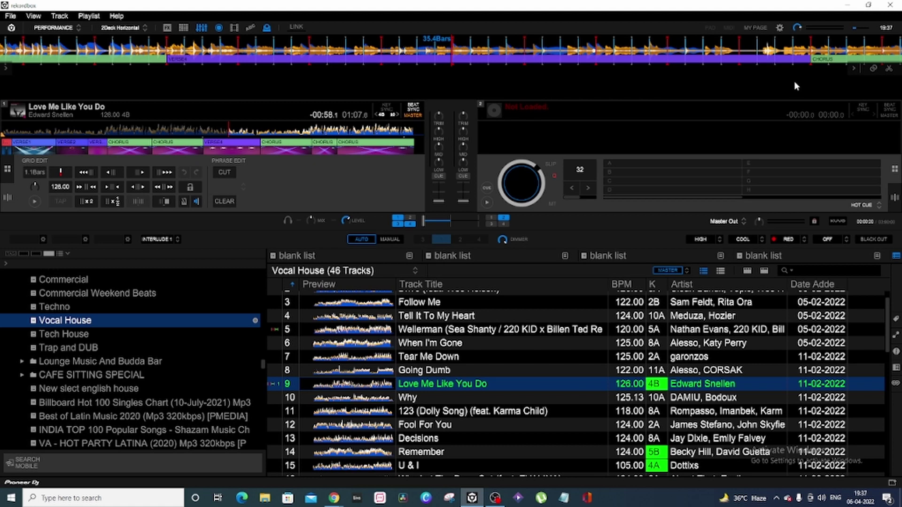
# Disable Phrase (Enlarged Waveform) in the View preferences and close the preferences
pyautogui.click(779, 28)
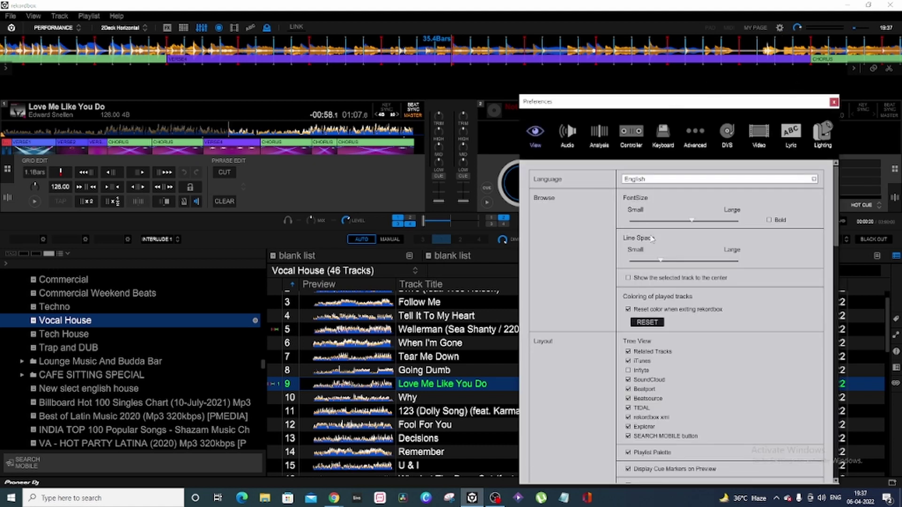
pyautogui.scroll(-3, 648, 313)
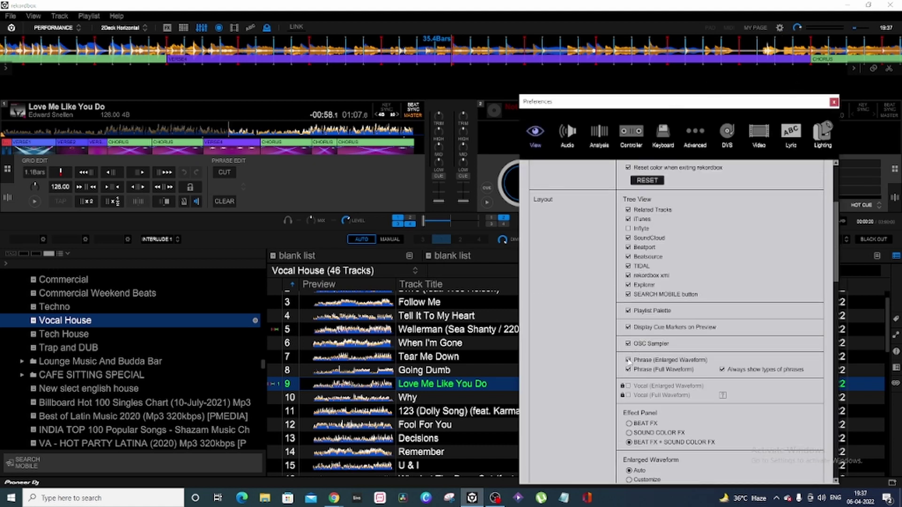
pyautogui.click(627, 360)
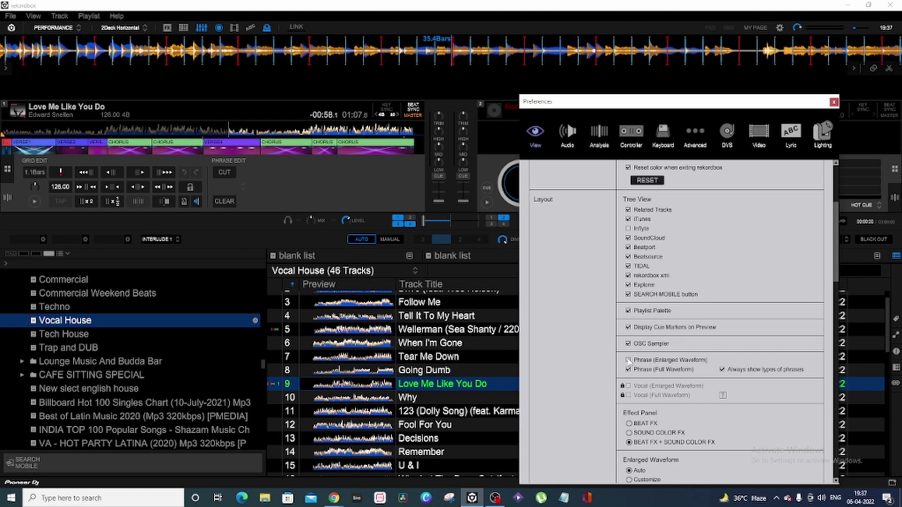
pyautogui.click(834, 102)
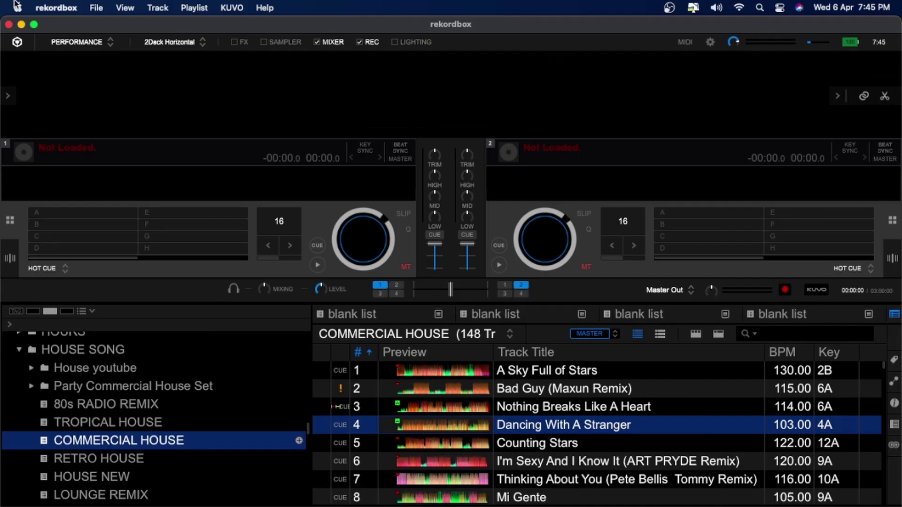
# Open the program's version information on the Mac installation
pyautogui.click(53, 8)
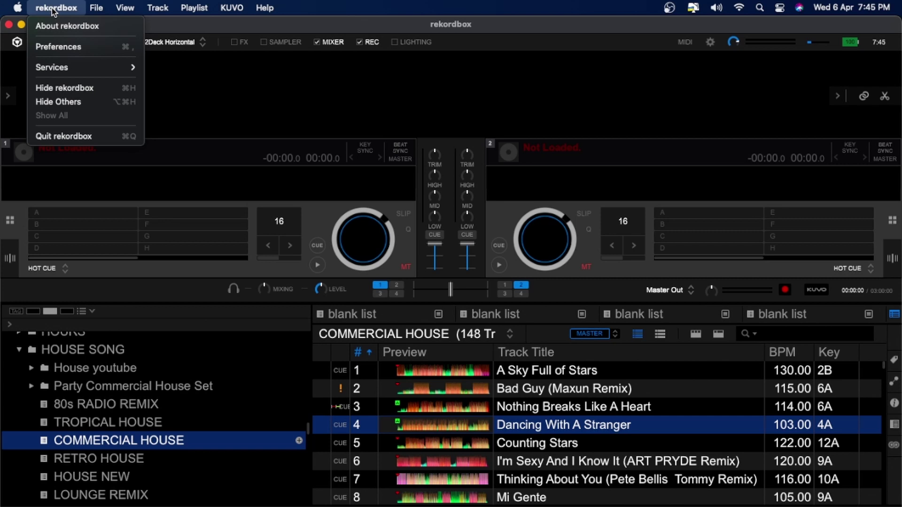
pyautogui.click(57, 25)
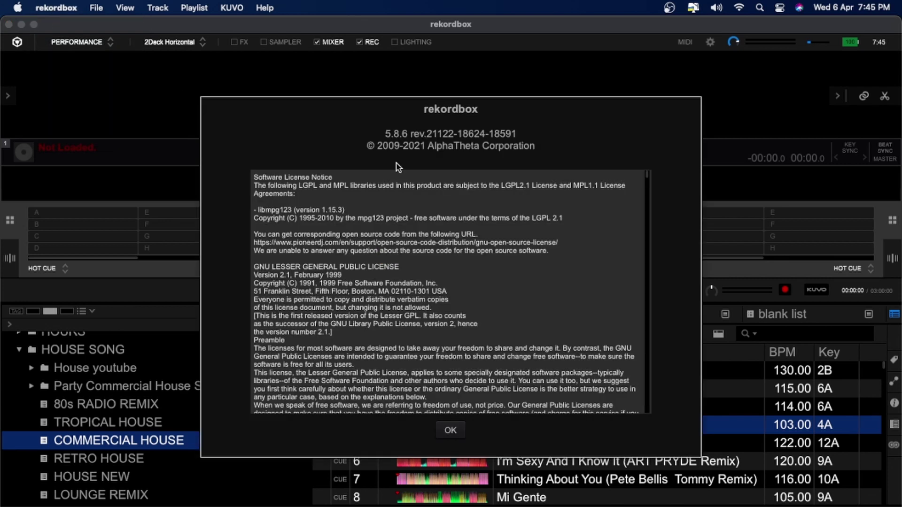
# Close the version information, enable Phrase (Full Waveform) in the View preferences and close the preferences
pyautogui.click(450, 431)
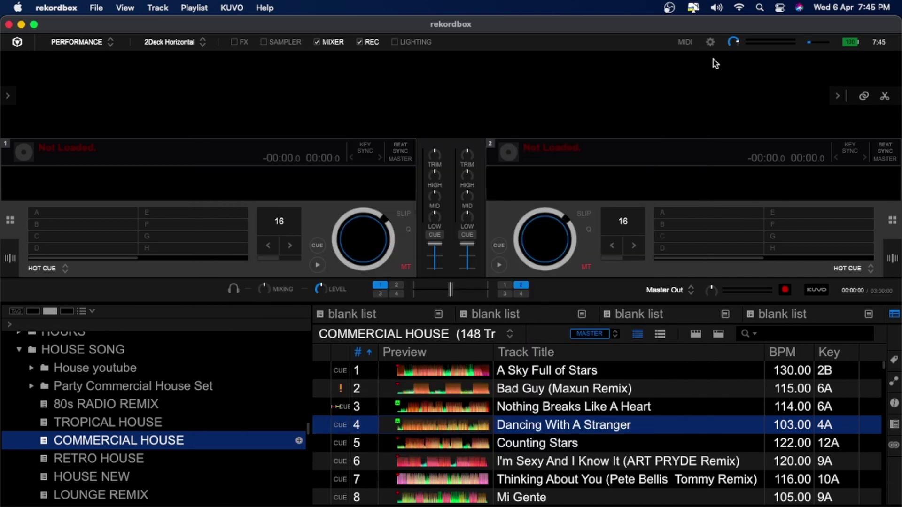
pyautogui.click(709, 43)
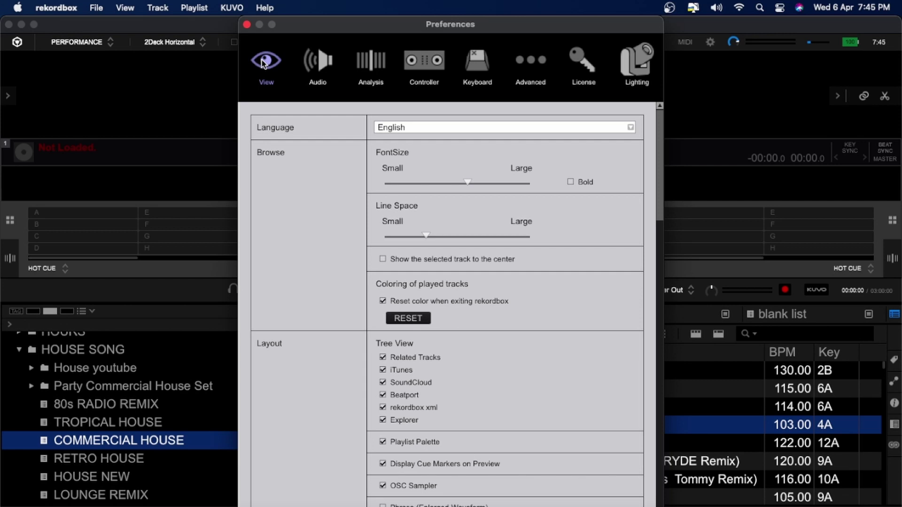
pyautogui.scroll(-15, 387, 221)
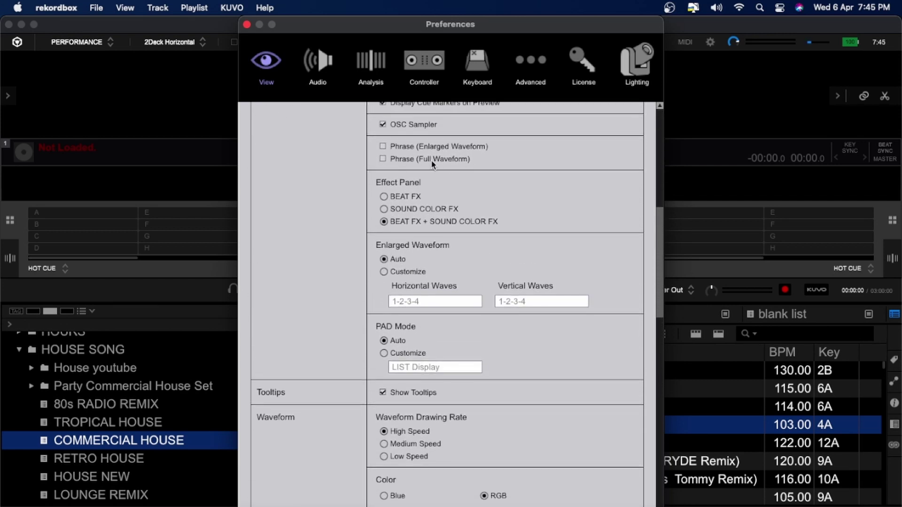
pyautogui.click(382, 159)
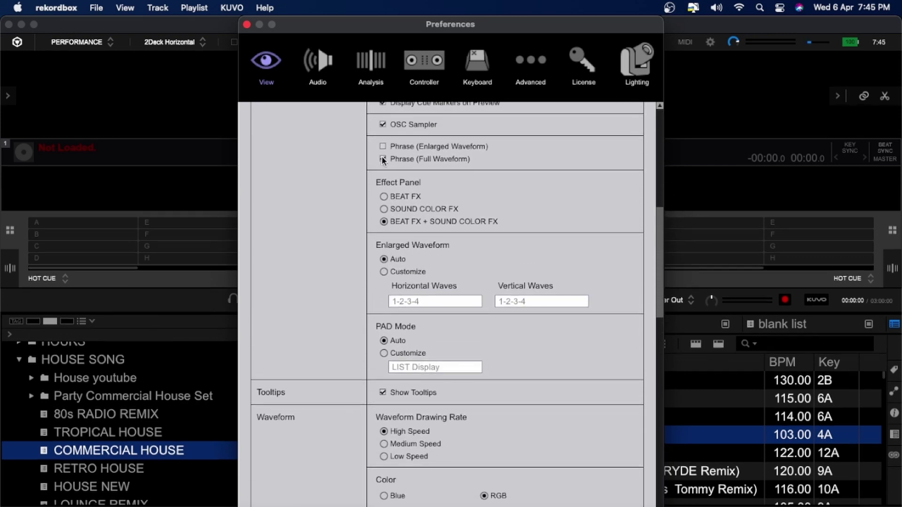
pyautogui.click(246, 24)
# Analyze the track "Dancing With A Stranger" with BPM / Grid, KEY and Phrase enabled, and load it onto deck 1
pyautogui.rightClick(511, 431)
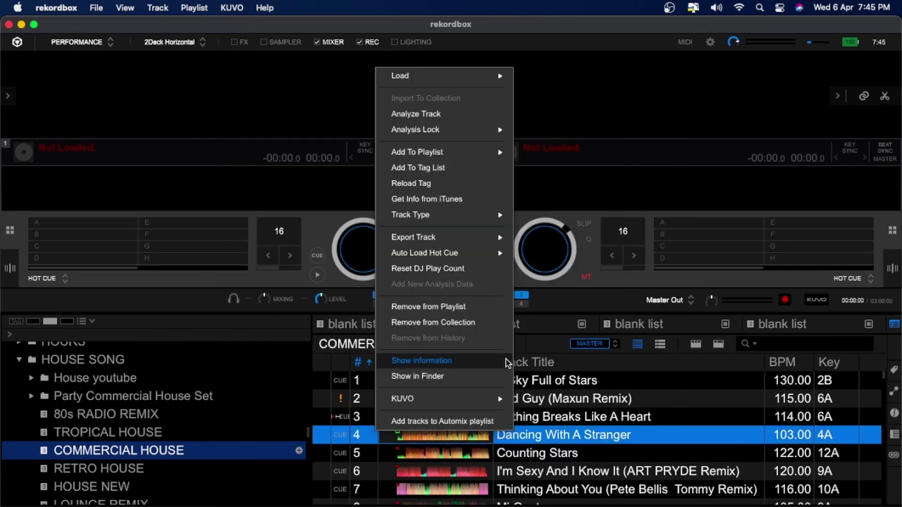
pyautogui.click(461, 114)
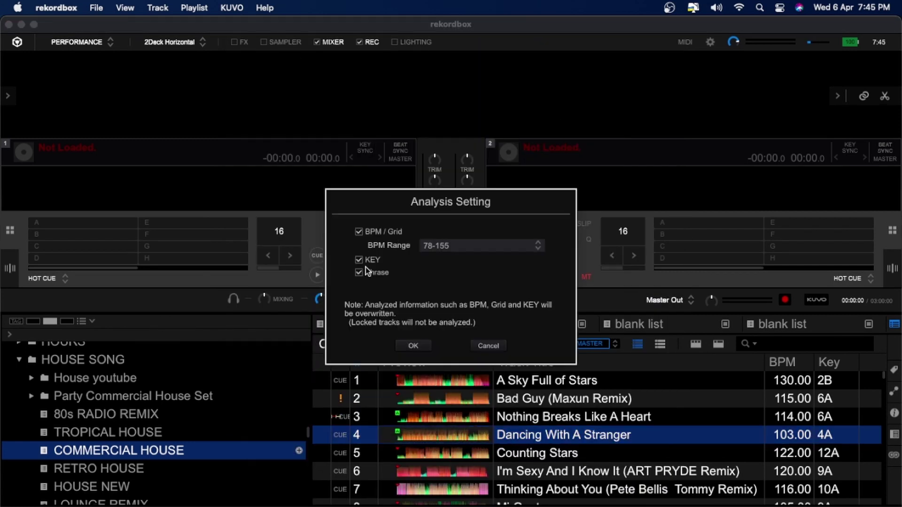
pyautogui.click(413, 346)
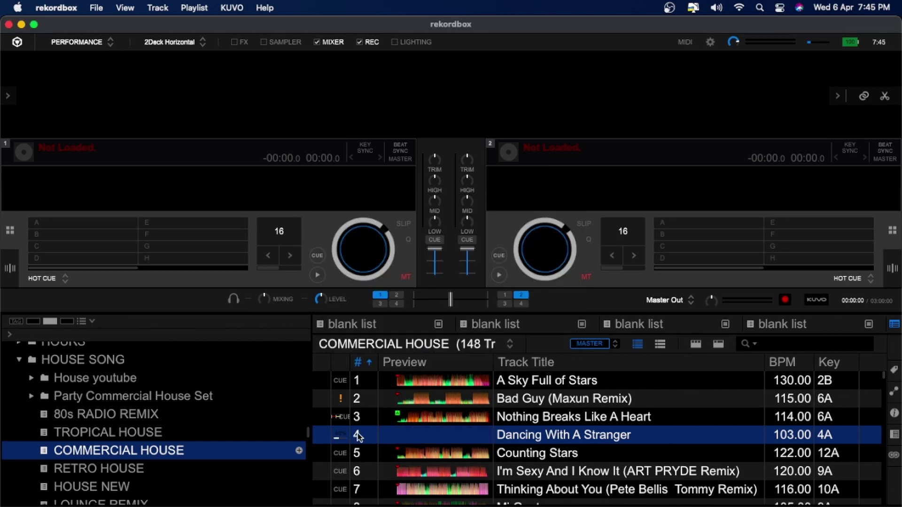
pyautogui.click(525, 437)
pyautogui.moveTo(524, 437); pyautogui.dragTo(262, 215)
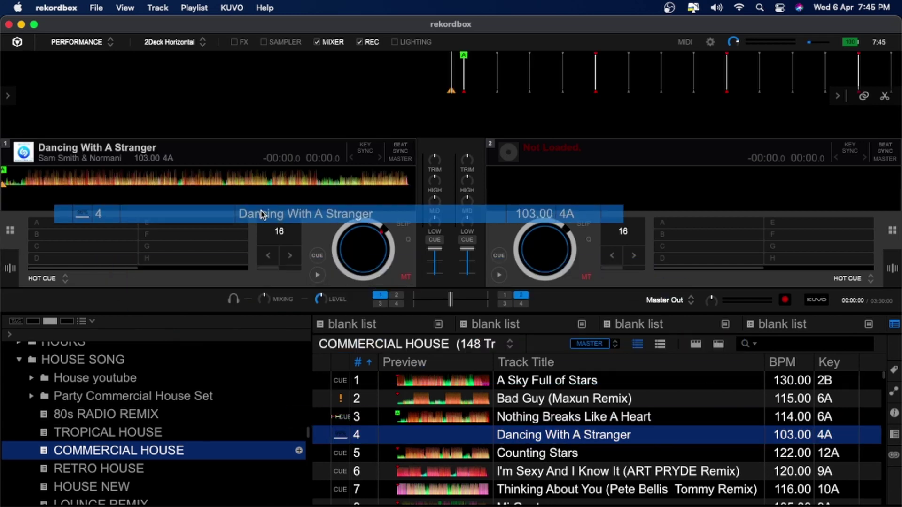